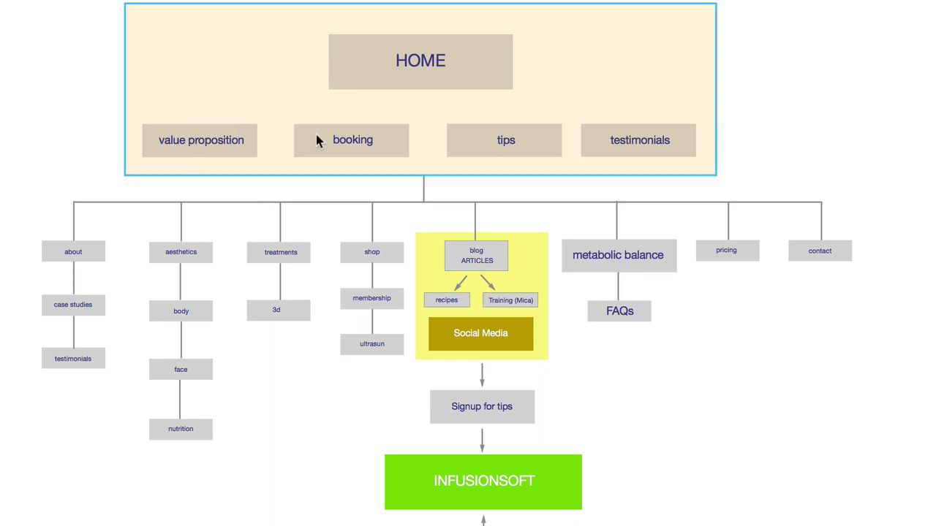
Step: Draw a grey rectangle to the right of the HOME group
{"action": "left_click", "coordinate": [917, 192]}
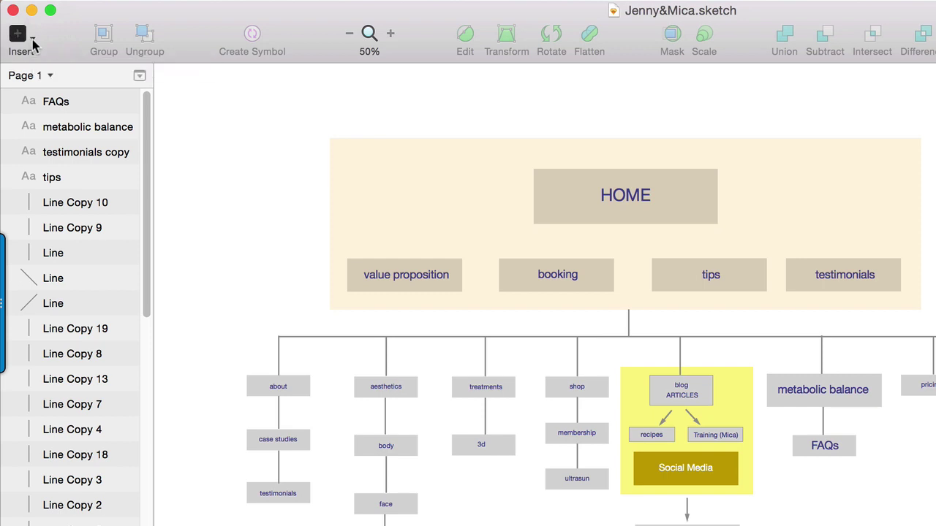
{"action": "left_click", "coordinate": [32, 37]}
{"action": "mouse_move", "coordinate": [70, 115]}
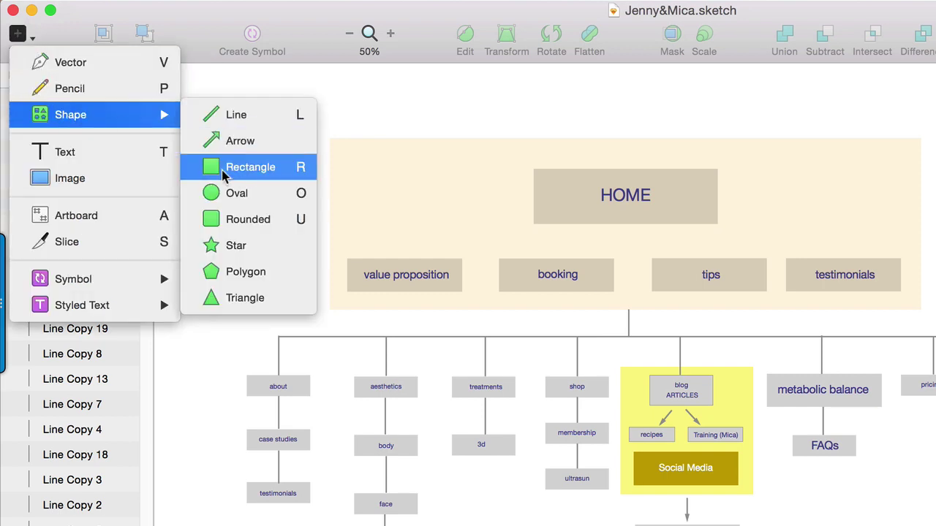
{"action": "left_click", "coordinate": [223, 173]}
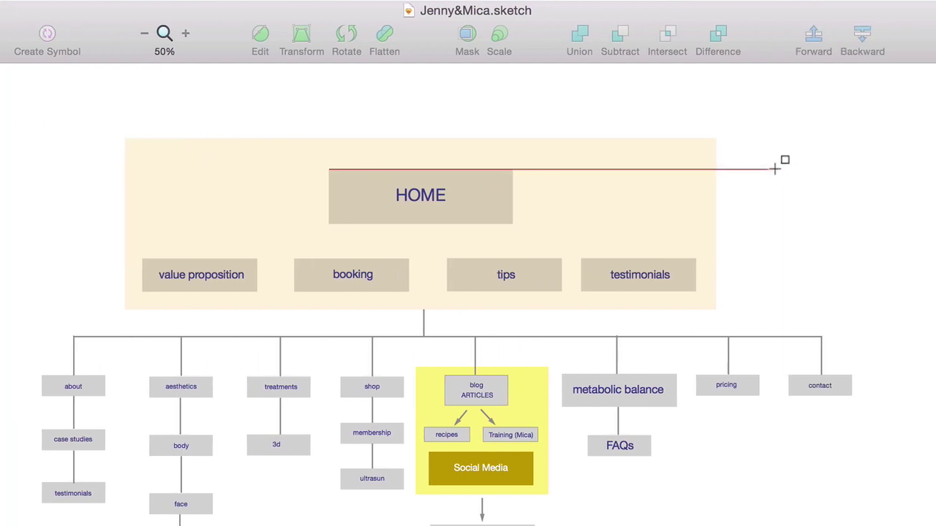
{"action": "mouse_move", "coordinate": [779, 169]}
{"action": "left_mouse_down"}
{"action": "mouse_move", "coordinate": [886, 227]}
{"action": "mouse_move", "coordinate": [935, 215]}
{"action": "left_mouse_up"}
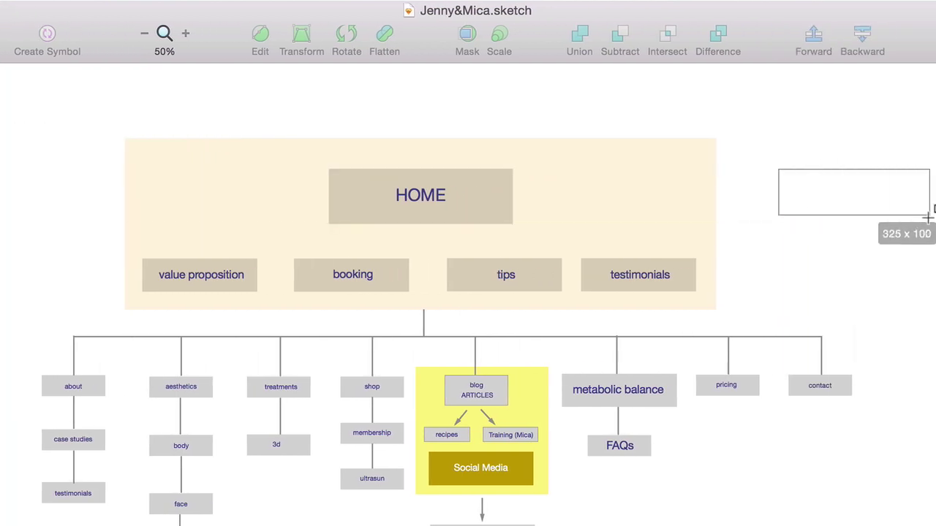
{"action": "left_click", "coordinate": [864, 269]}
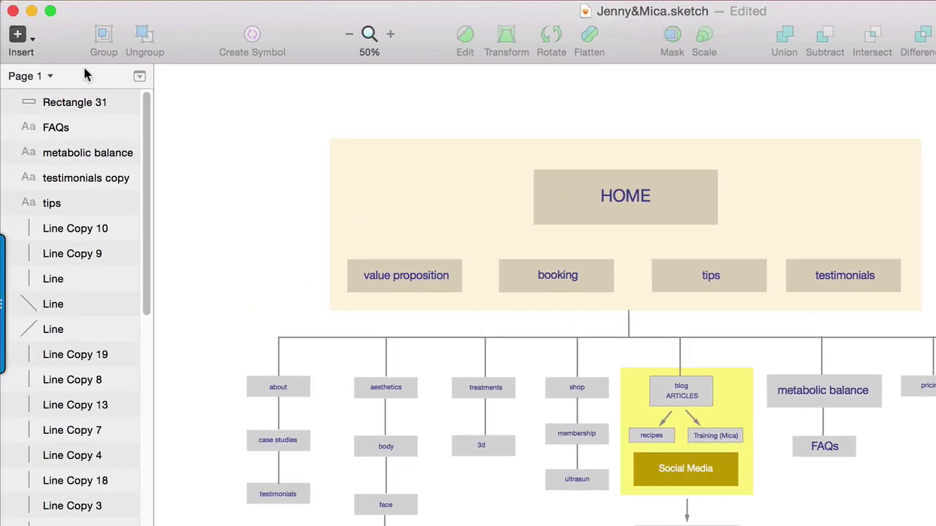
Step: Add a text label reading 'Home' above the grey rectangle
{"action": "left_click", "coordinate": [32, 38]}
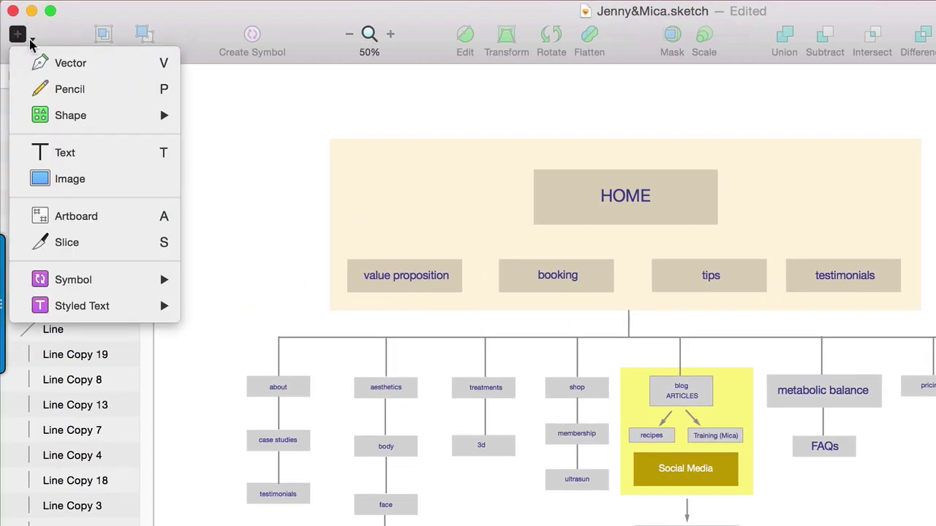
{"action": "left_click", "coordinate": [76, 154]}
{"action": "left_click", "coordinate": [784, 115]}
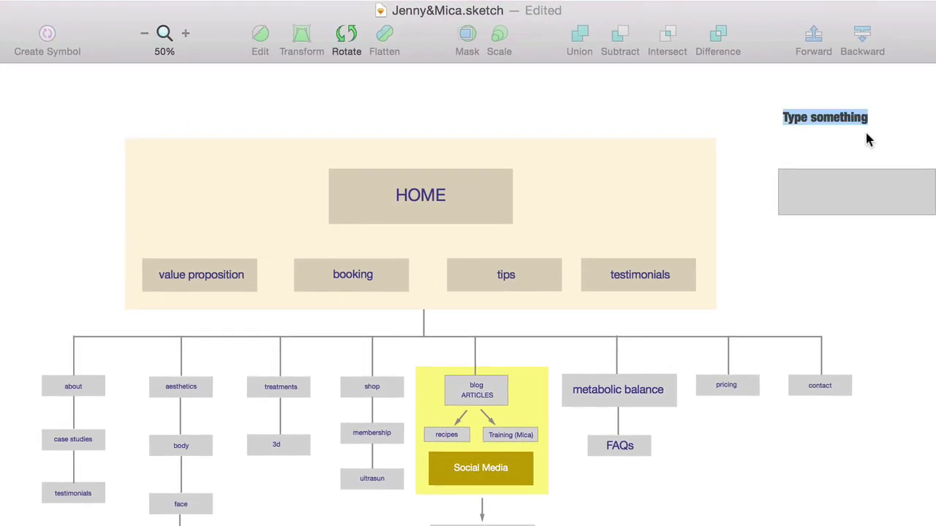
{"action": "type", "text": "H"}
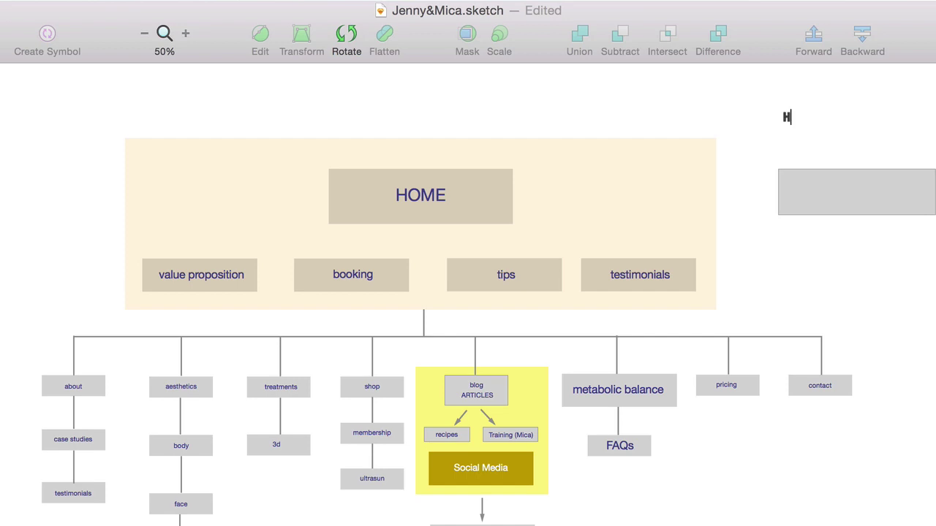
{"action": "type", "text": "ome"}
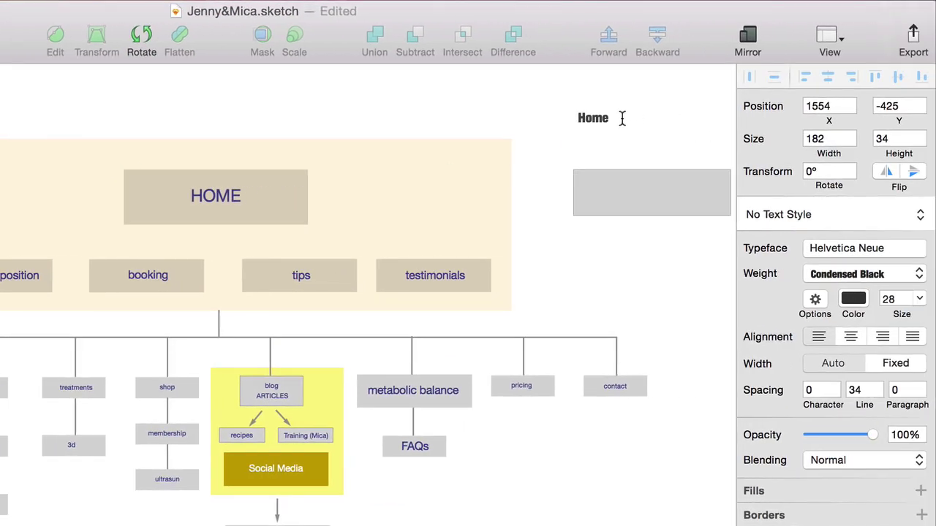
Step: Make the Home label Medium weight and centre it inside the grey box
{"action": "left_click_drag", "start_coordinate": [621, 117], "coordinate": [557, 116]}
{"action": "left_click", "coordinate": [894, 274]}
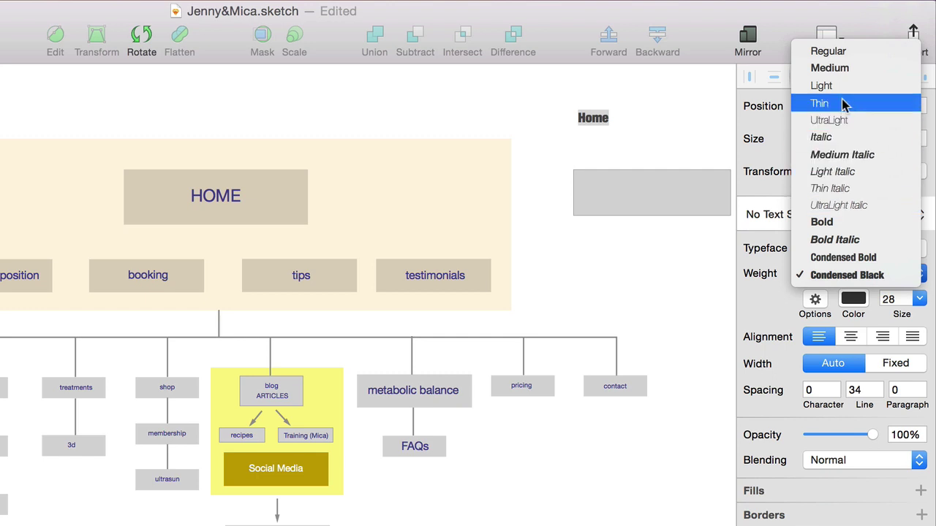
{"action": "left_click", "coordinate": [841, 69]}
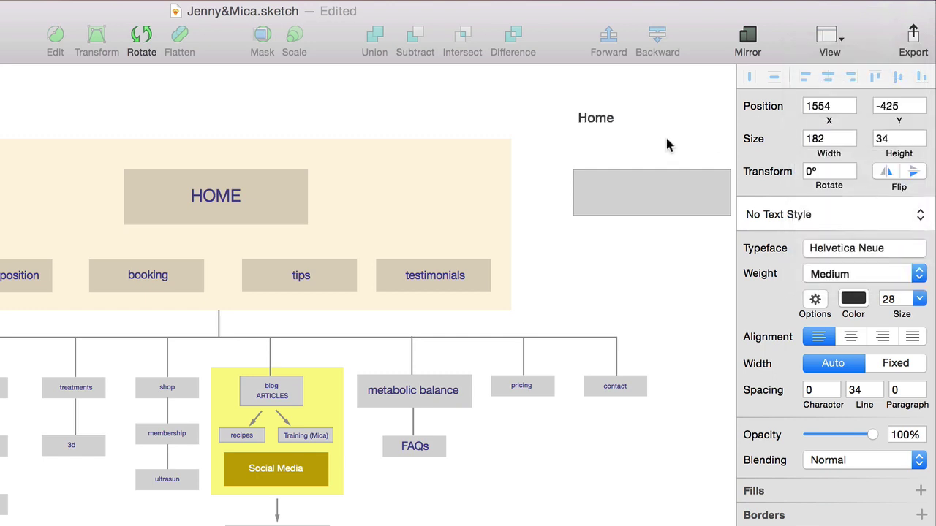
{"action": "left_click_drag", "start_coordinate": [606, 119], "coordinate": [680, 203]}
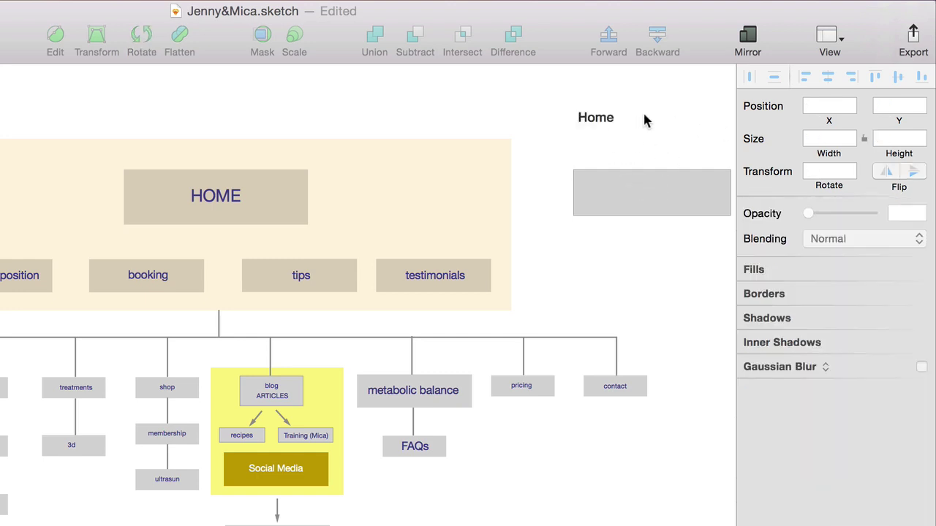
{"action": "left_click_drag", "start_coordinate": [604, 122], "coordinate": [656, 195]}
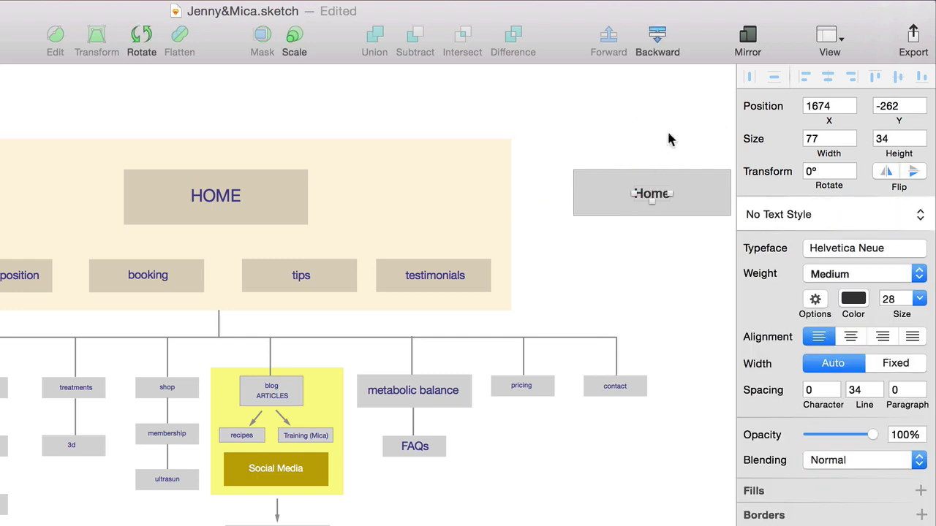
{"action": "left_click", "coordinate": [667, 143]}
{"action": "key", "text": "super+minus"}
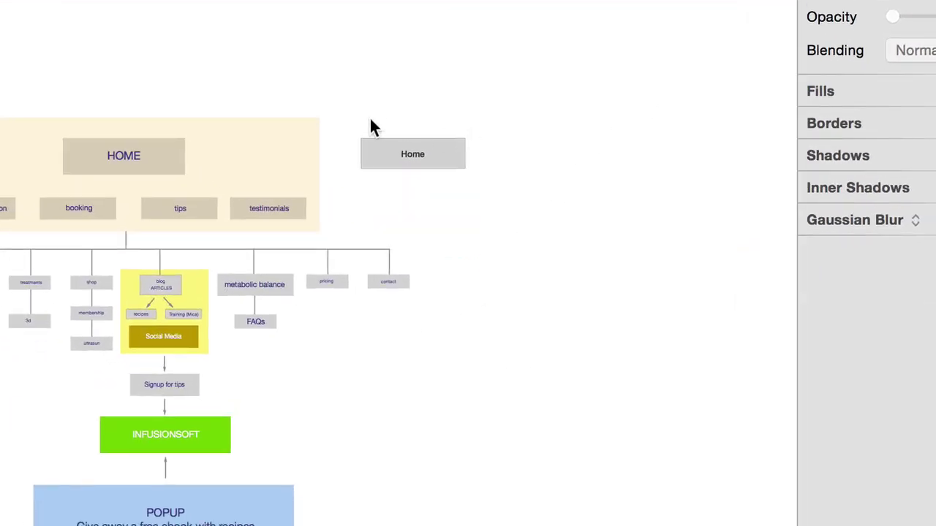
Step: Option-drag two copies of the Home button rightward, about 115 px apart
{"action": "left_click_drag", "start_coordinate": [359, 128], "coordinate": [532, 199]}
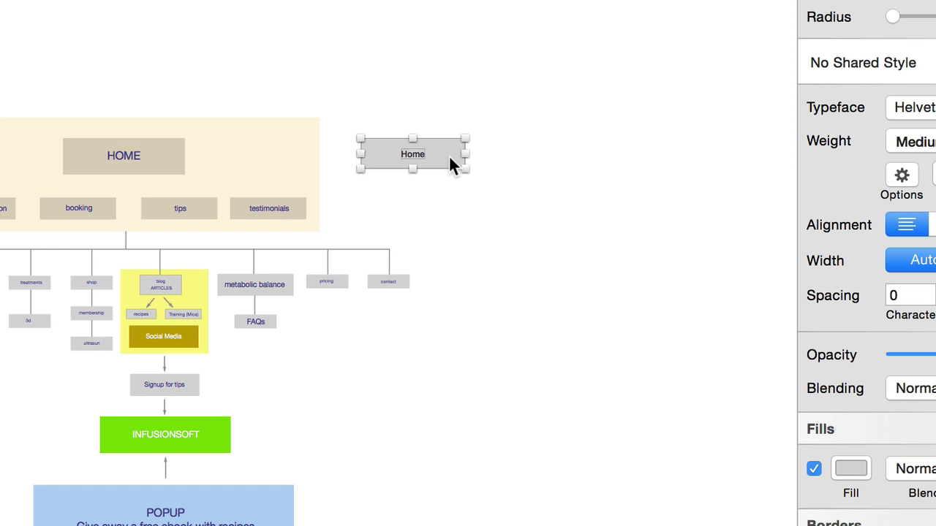
{"action": "left_click_drag", "start_coordinate": [443, 154], "coordinate": [582, 159]}
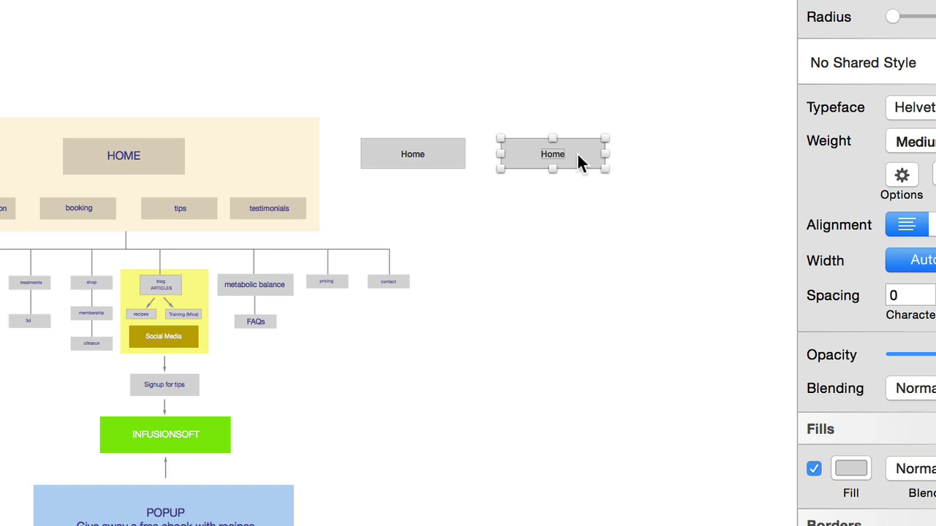
{"action": "left_click_drag", "start_coordinate": [578, 152], "coordinate": [721, 153]}
{"action": "left_click", "coordinate": [660, 60]}
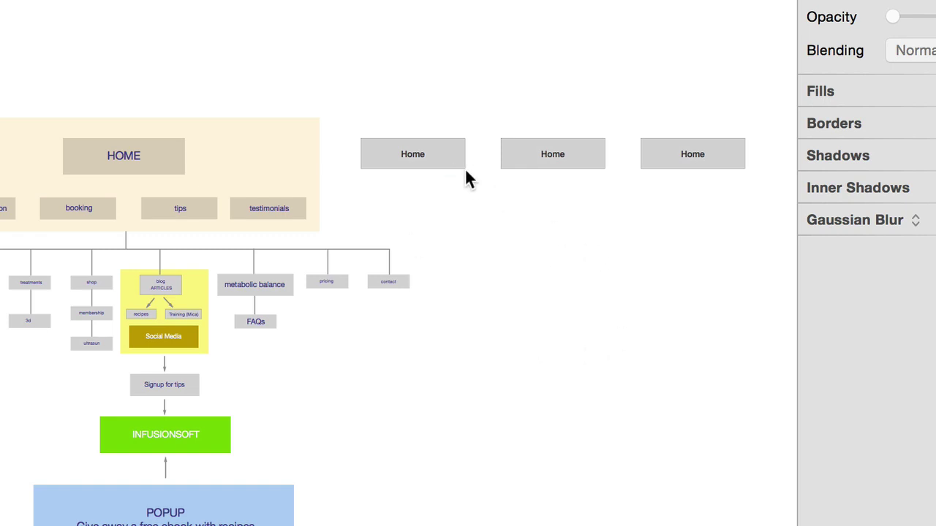
{"action": "mouse_move", "coordinate": [371, 105]}
{"action": "left_mouse_down"}
{"action": "mouse_move", "coordinate": [449, 192]}
{"action": "mouse_move", "coordinate": [459, 169]}
{"action": "left_mouse_up"}
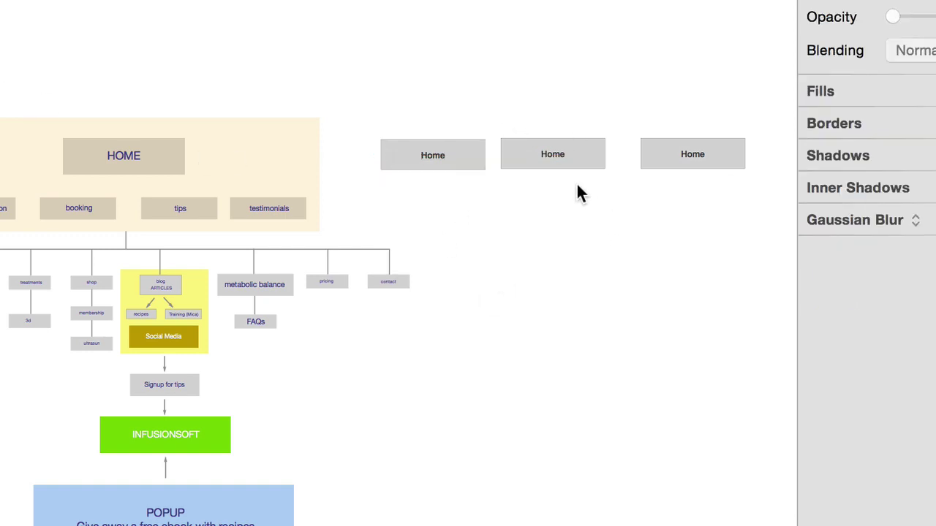
Step: Change the first button's label from Home to 'About us'
{"action": "scroll", "coordinate": [587, 290], "scroll_direction": "up", "scroll_amount": 3}
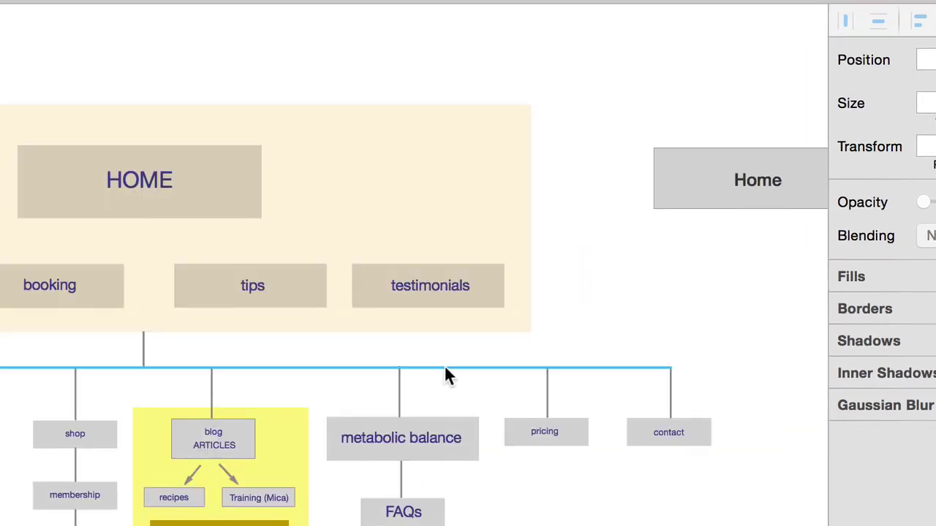
{"action": "double_click", "coordinate": [773, 179]}
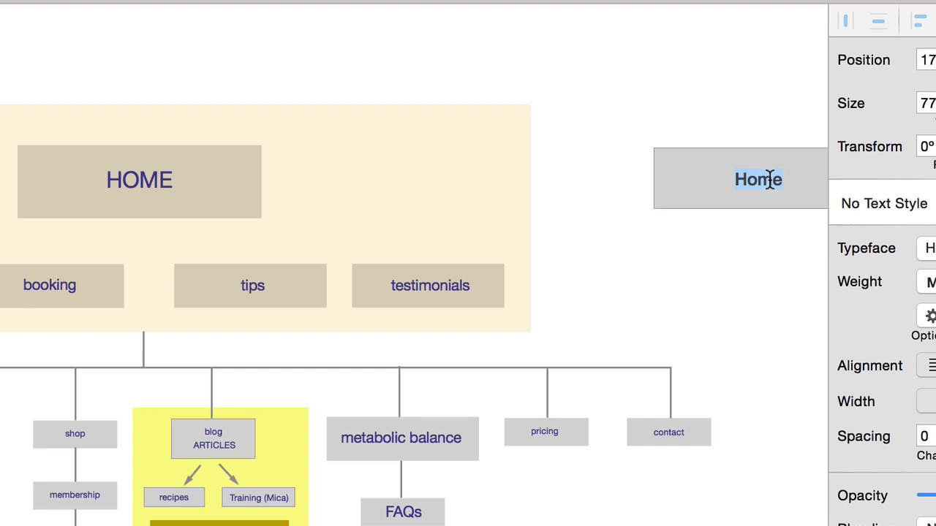
{"action": "type", "text": "Ab"}
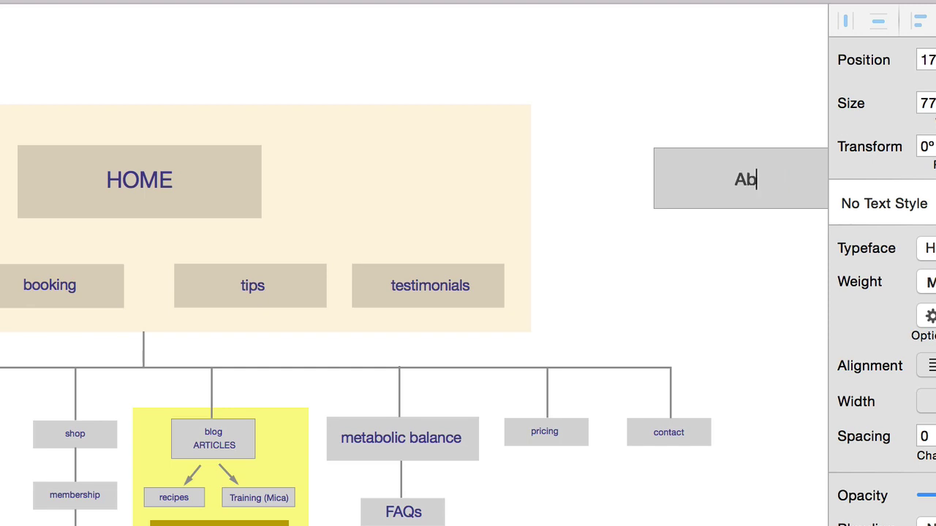
{"action": "type", "text": "out "}
{"action": "type", "text": "us"}
{"action": "left_click", "coordinate": [763, 323]}
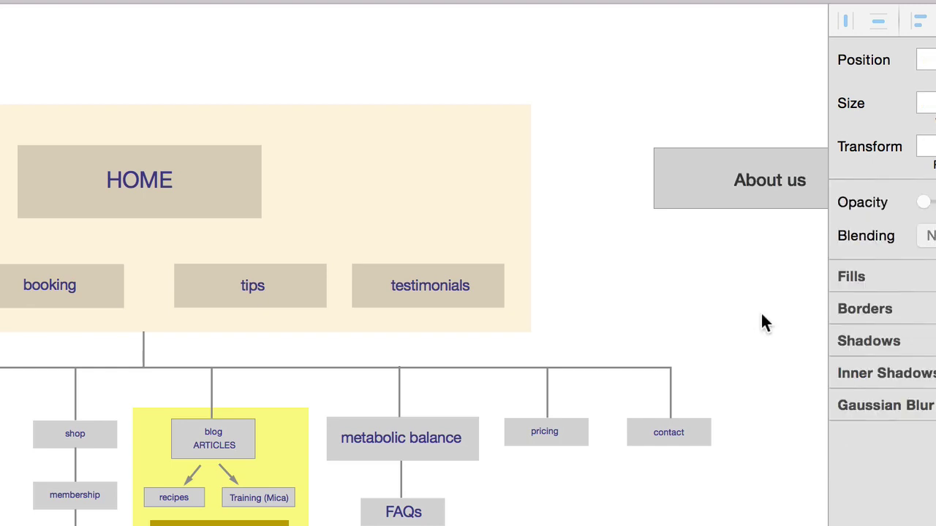
{"action": "key", "text": "super+minus"}
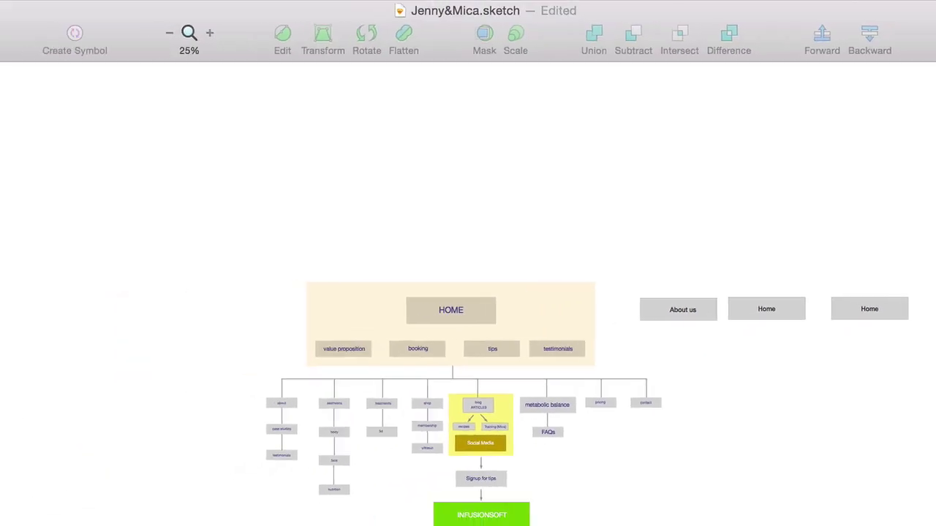
Step: Choose the Line shape tool for the connector below About us
{"action": "left_click", "coordinate": [16, 32]}
{"action": "mouse_move", "coordinate": [69, 111]}
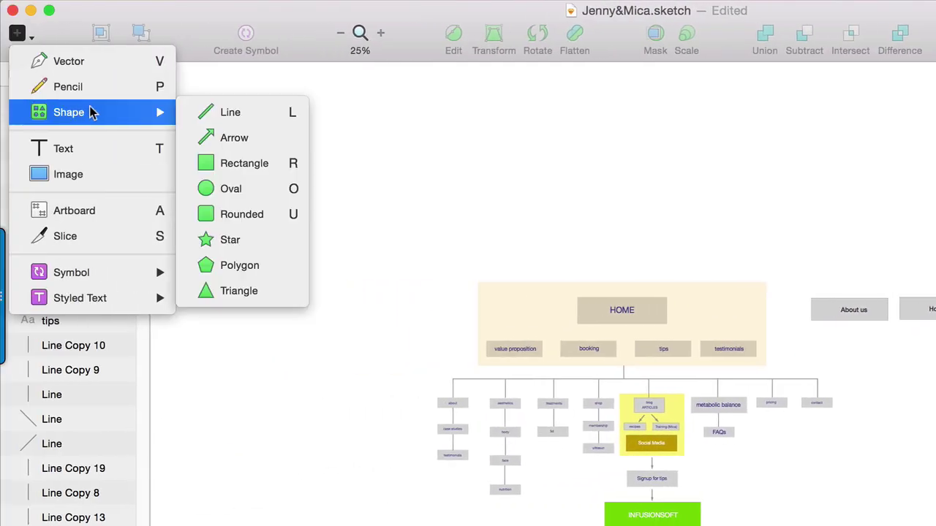
{"action": "left_click", "coordinate": [249, 114]}
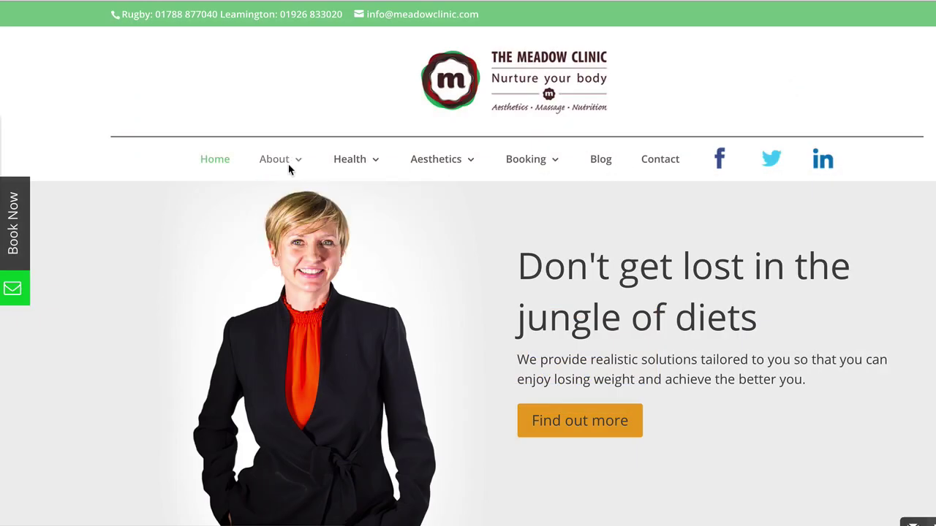
{"action": "mouse_move", "coordinate": [275, 159]}
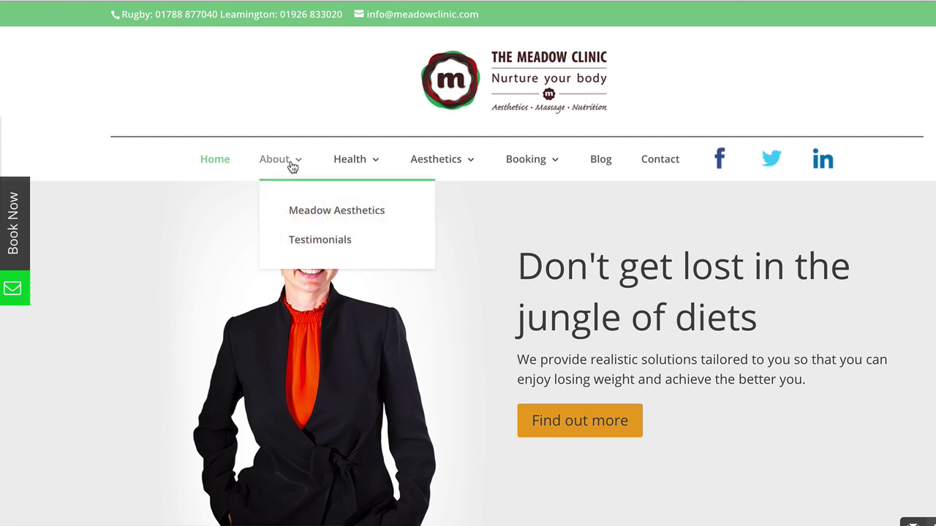
{"action": "left_click", "coordinate": [319, 239]}
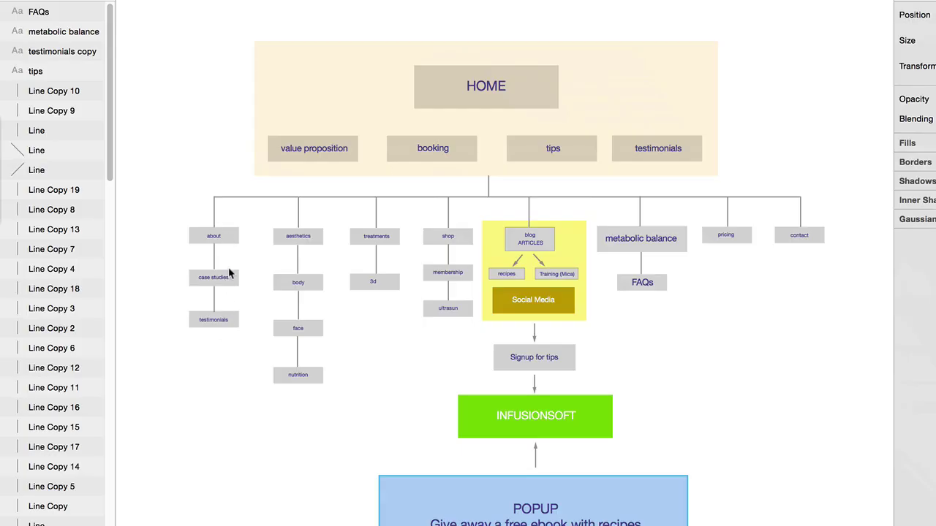
Step: Scroll down the sitemap to the Signup for tips, INFUSIONSOFT and POPUP boxes
{"action": "scroll", "coordinate": [382, 364], "scroll_direction": "down", "scroll_amount": 1}
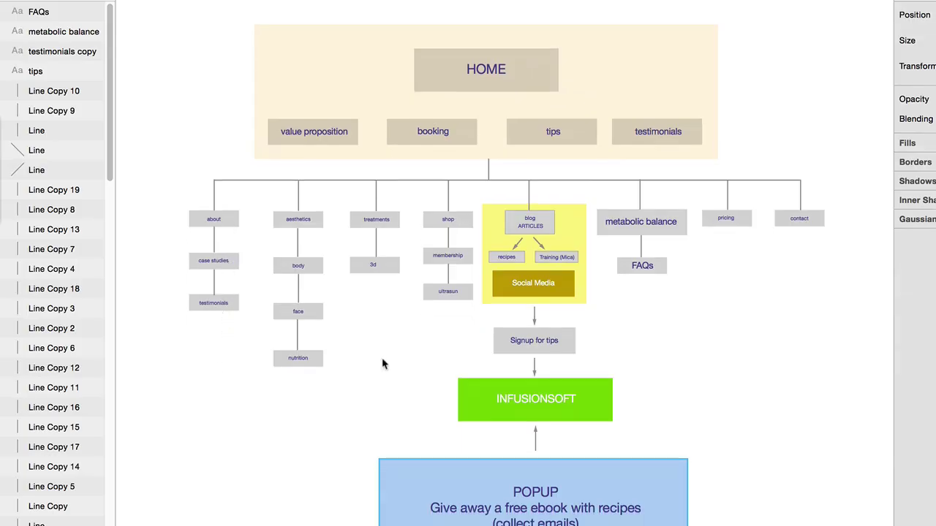
{"action": "scroll", "coordinate": [382, 364], "scroll_direction": "down", "scroll_amount": 2}
{"action": "scroll", "coordinate": [382, 363], "scroll_direction": "down", "scroll_amount": 2}
{"action": "scroll", "coordinate": [382, 363], "scroll_direction": "down", "scroll_amount": 2}
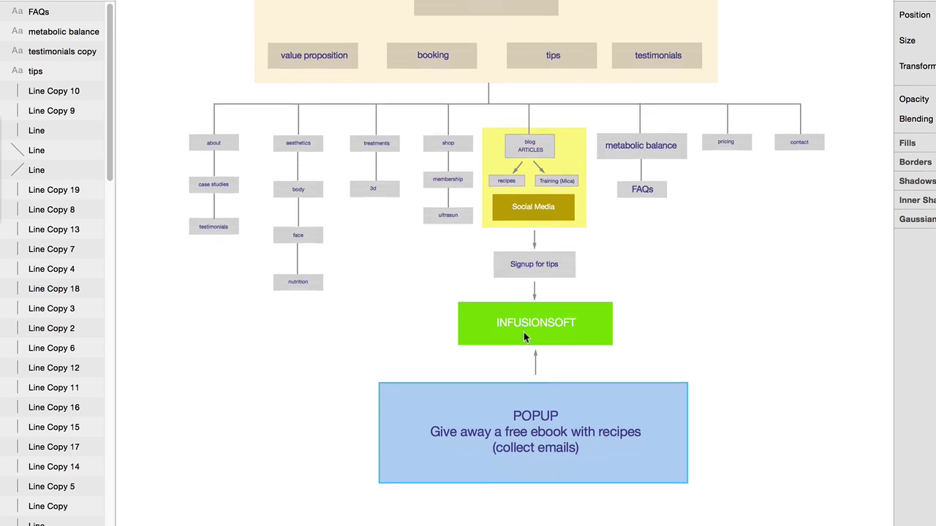